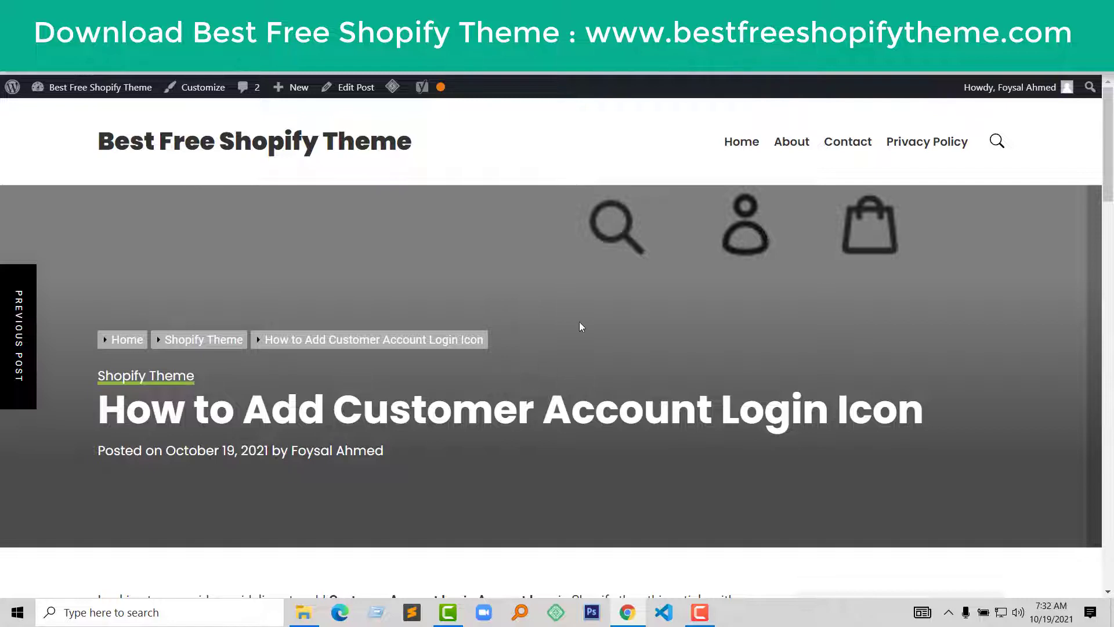
Leave fullscreen and open the current Debut theme's Actions menu under Online Store > Themes
{"action": "key", "text": "F11"}
{"action": "key", "text": "ctrl+t"}
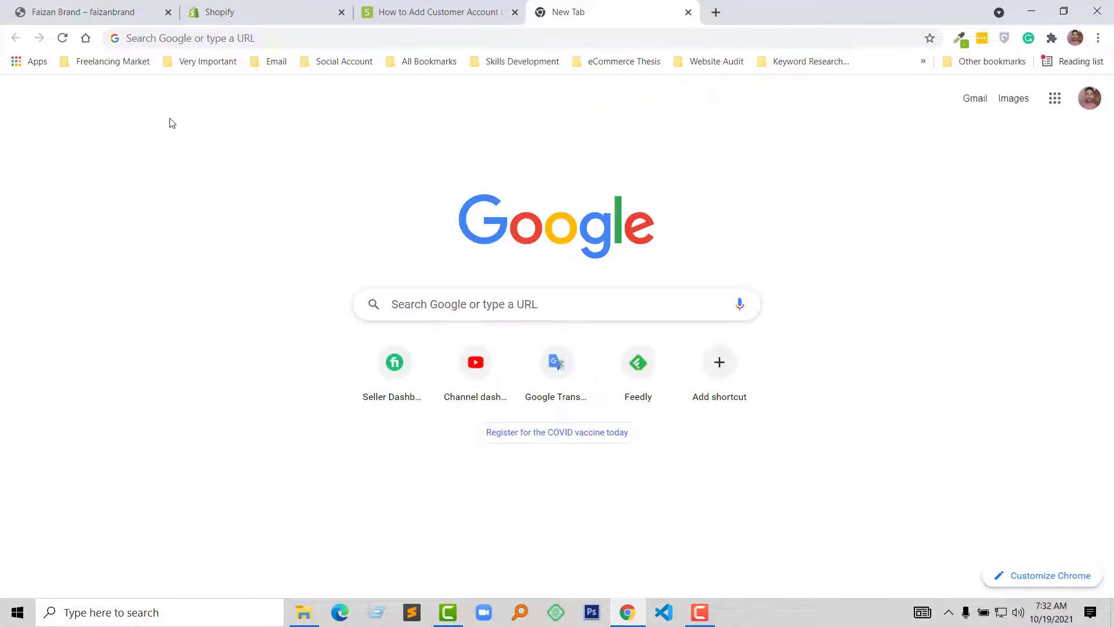
{"action": "left_click", "coordinate": [113, 7]}
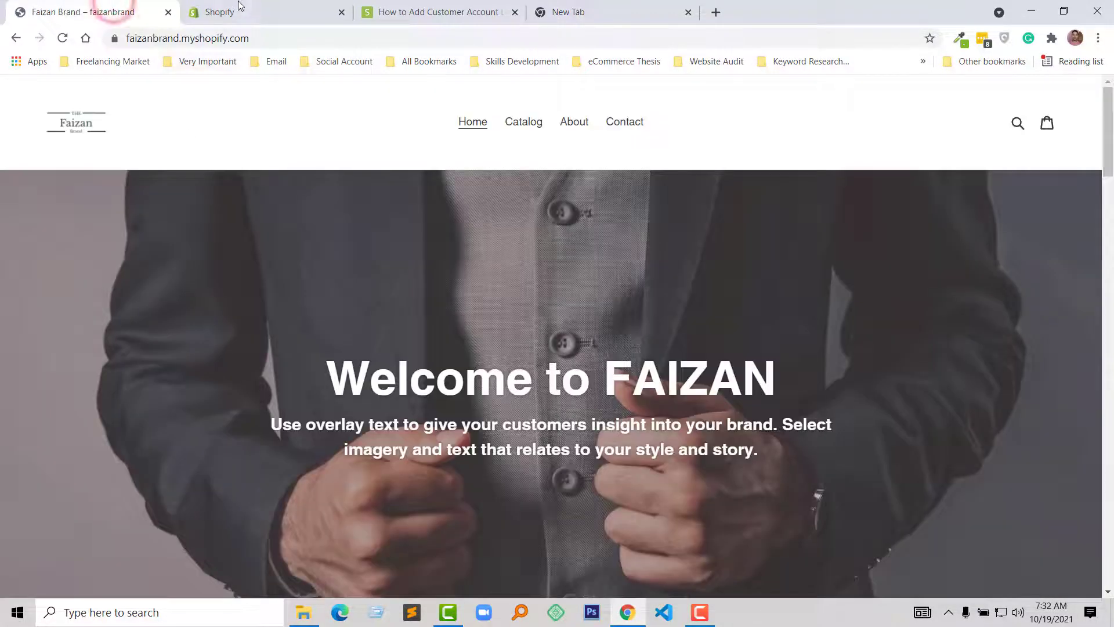
{"action": "left_click", "coordinate": [238, 11]}
{"action": "left_click", "coordinate": [278, 218]}
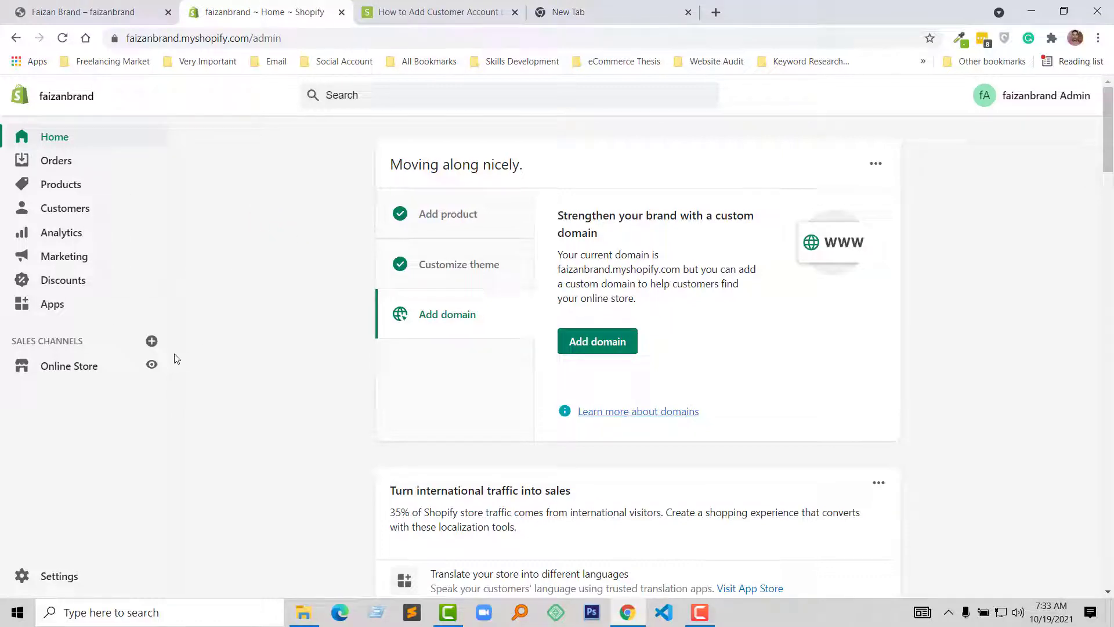
{"action": "left_click", "coordinate": [99, 374]}
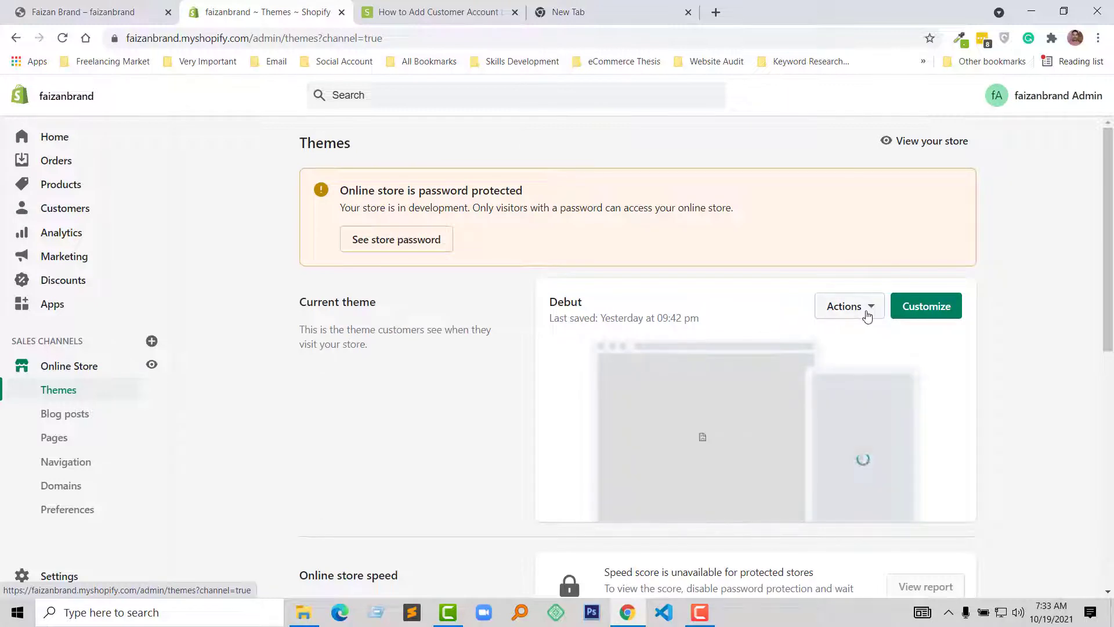
{"action": "left_click", "coordinate": [873, 313]}
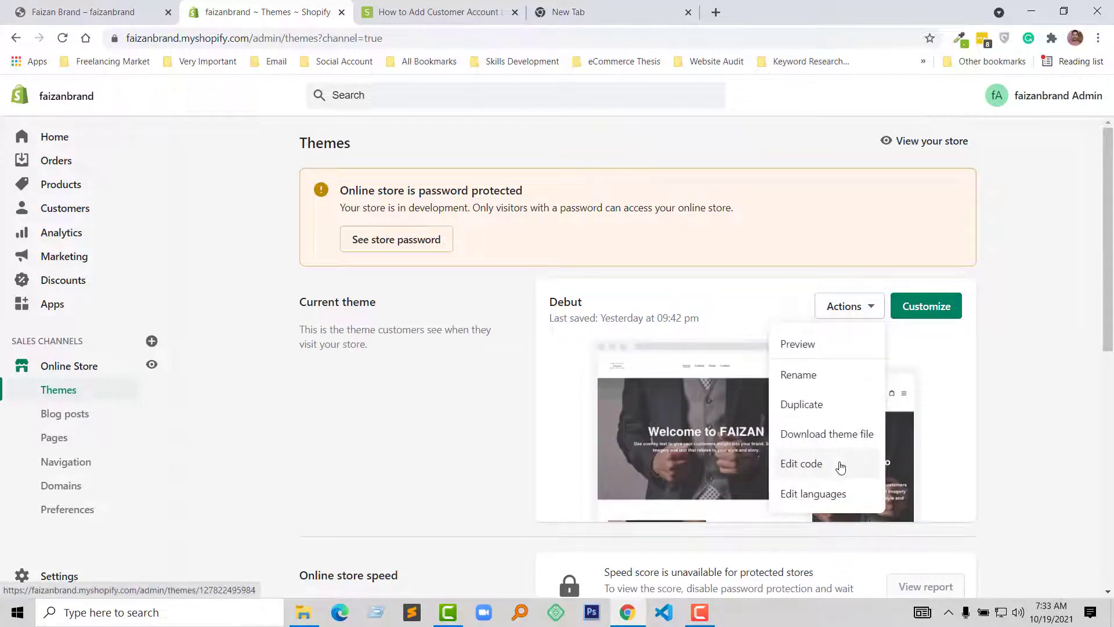
Open the Debut code editor, search files for 'header', and open Sections/header.liquid
{"action": "left_click", "coordinate": [840, 468]}
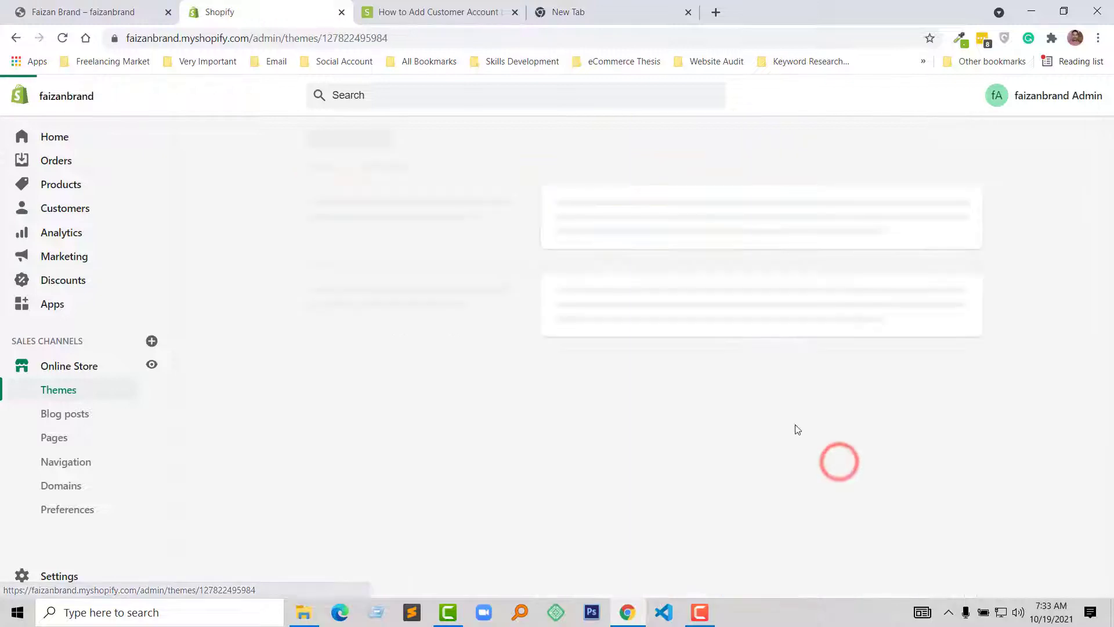
{"action": "left_click", "coordinate": [275, 181]}
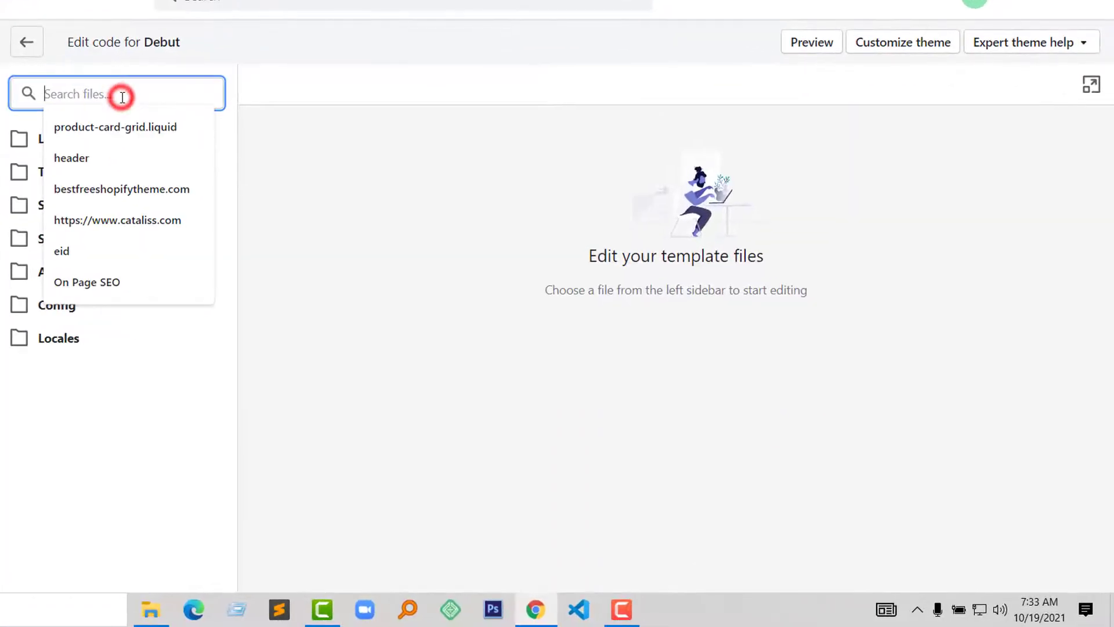
{"action": "type", "text": "he"}
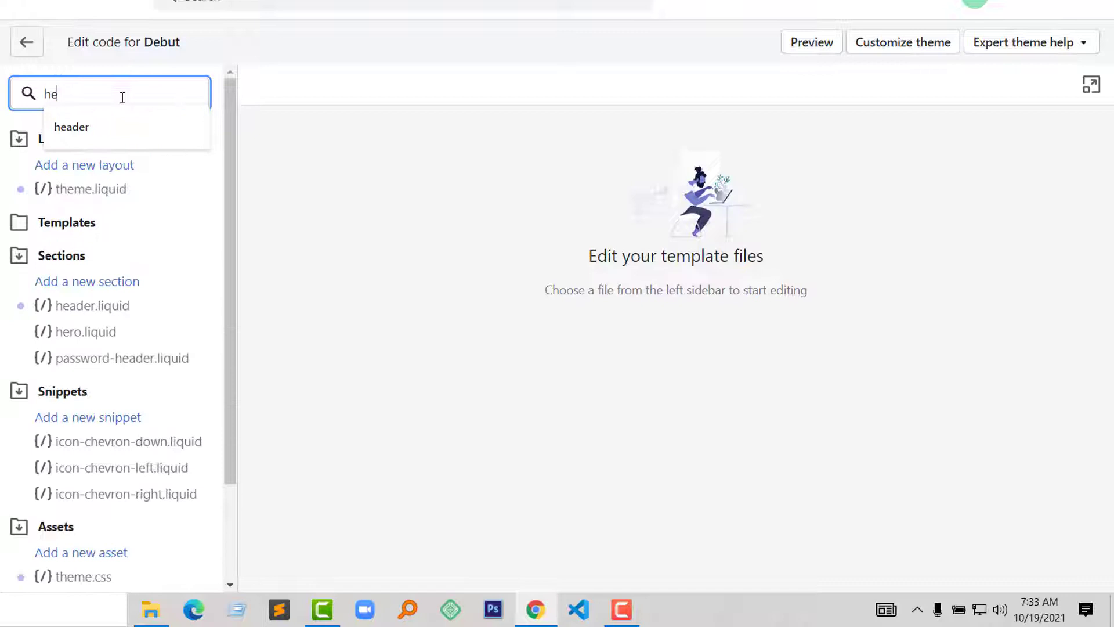
{"action": "type", "text": "ader"}
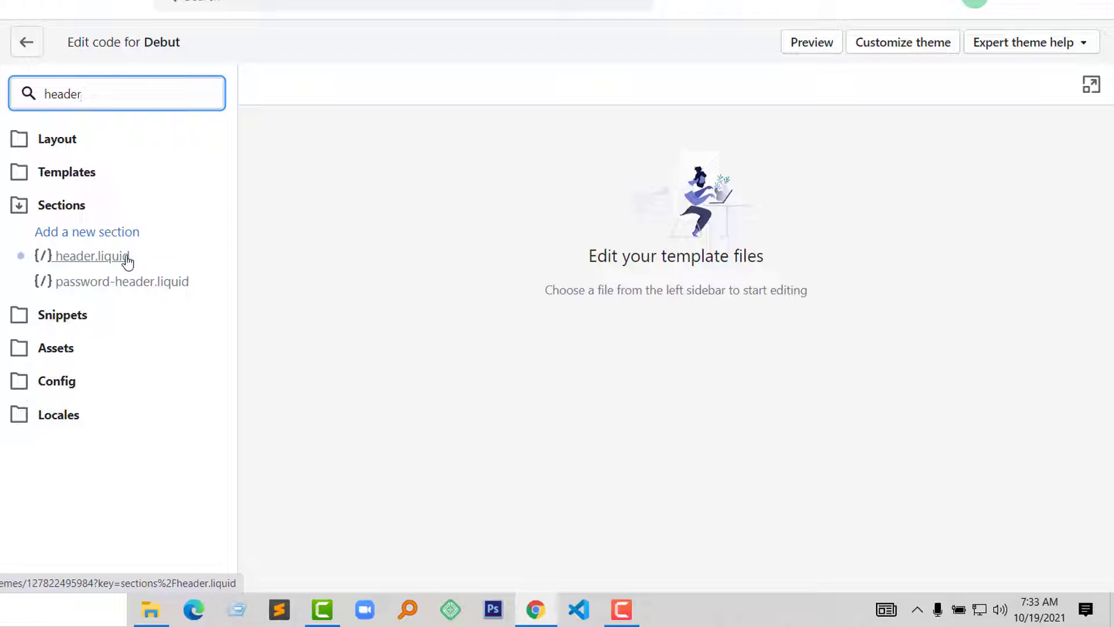
{"action": "left_click", "coordinate": [127, 258]}
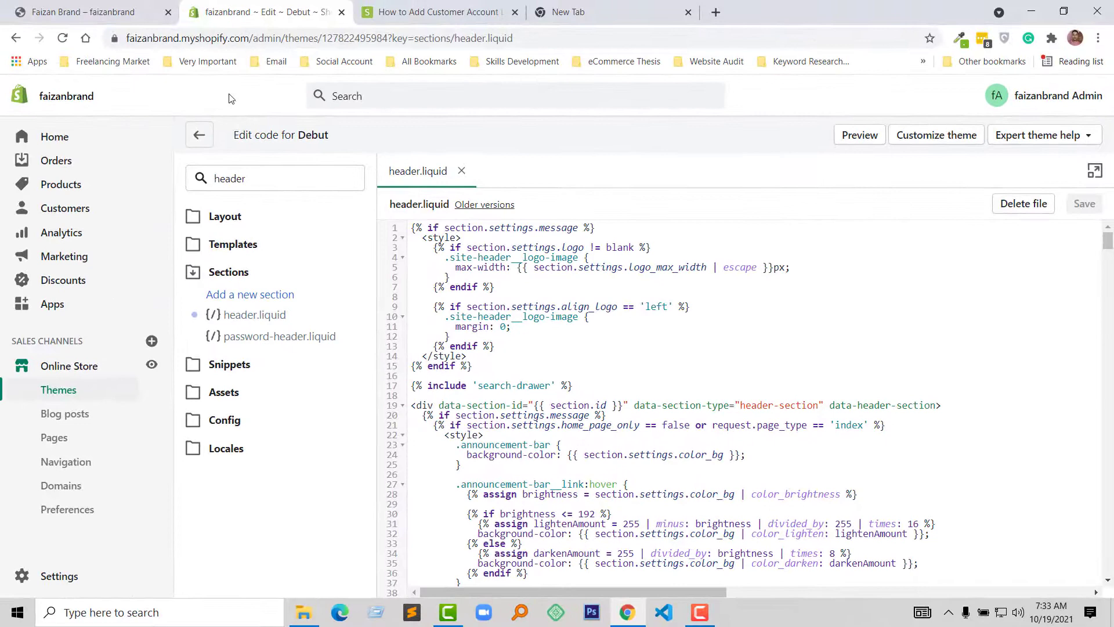
Copy the 'header__cart' class name from the tutorial and search for it in header.liquid
{"action": "left_click", "coordinate": [417, 5]}
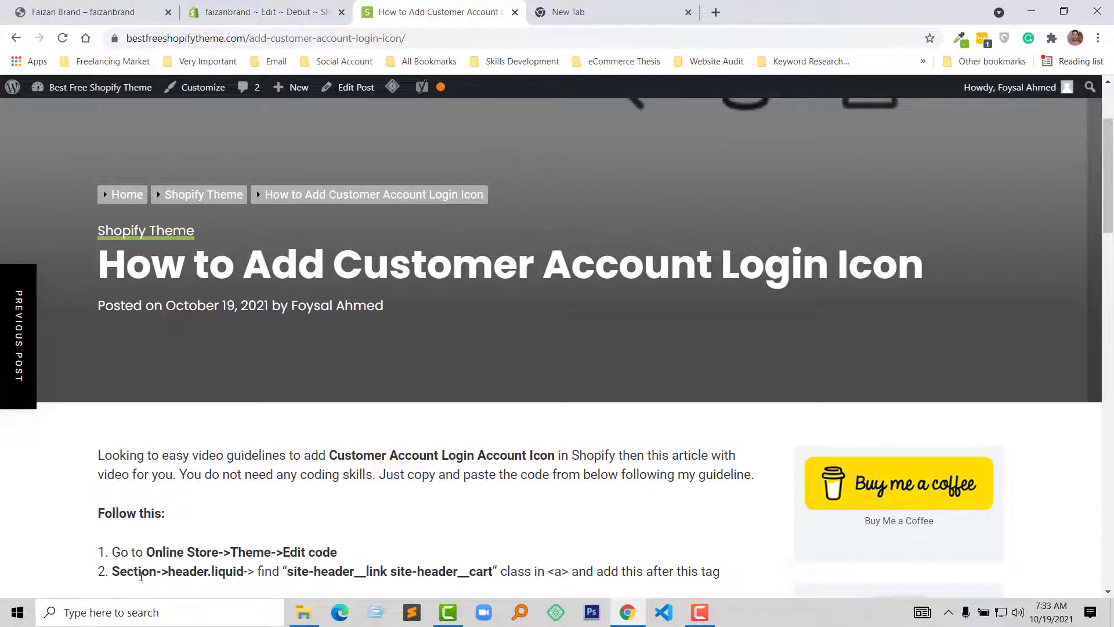
{"action": "double_click", "coordinate": [440, 571]}
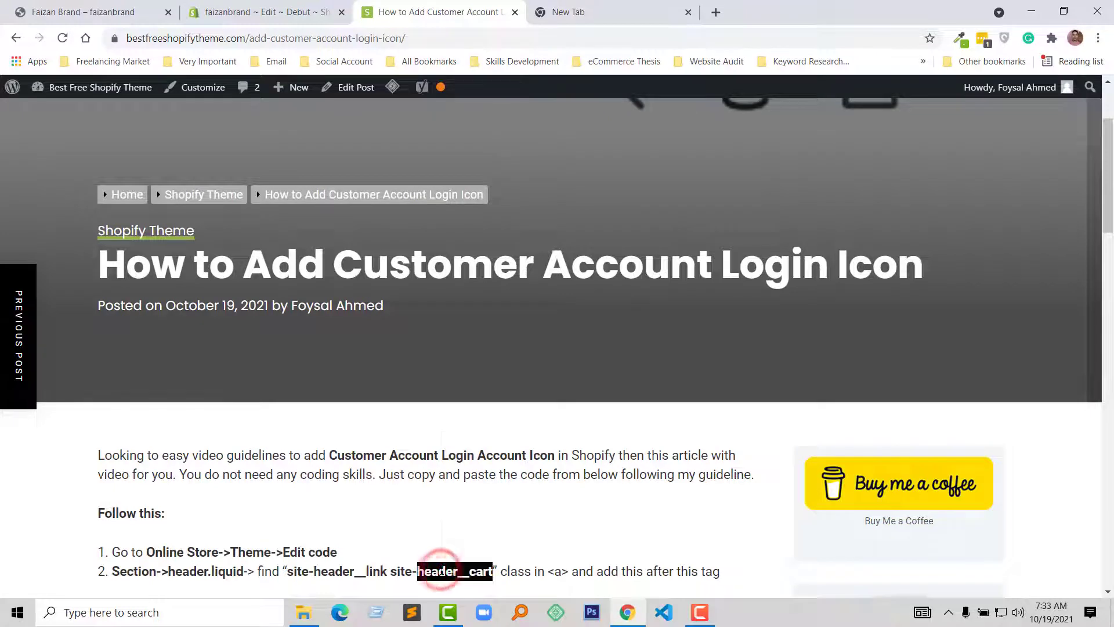
{"action": "right_click", "coordinate": [442, 571]}
{"action": "left_click", "coordinate": [486, 442]}
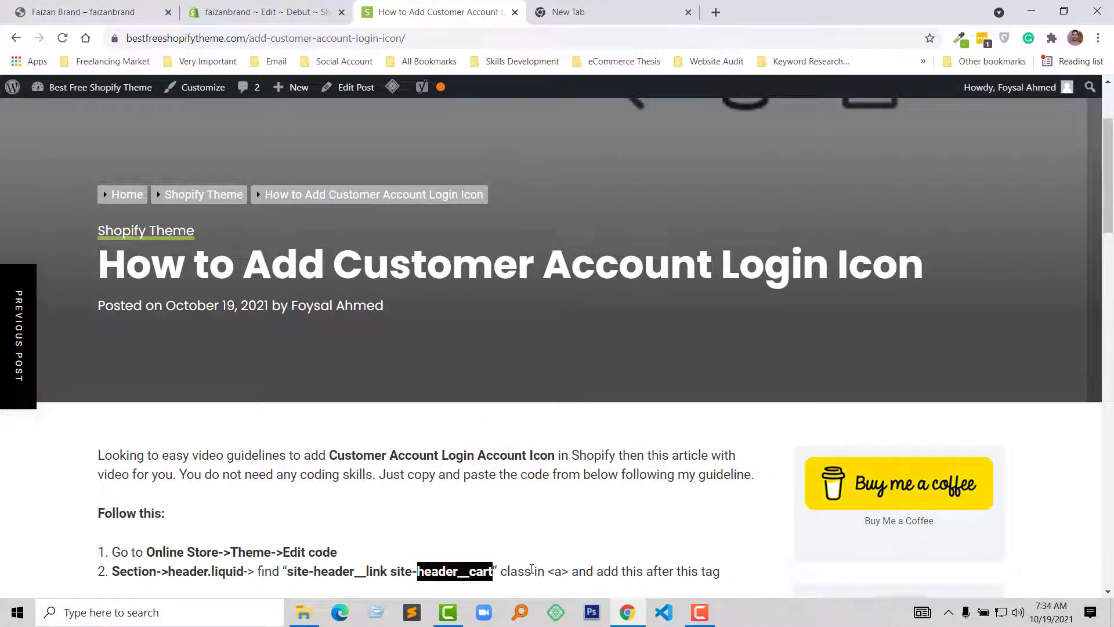
{"action": "left_click", "coordinate": [266, 12]}
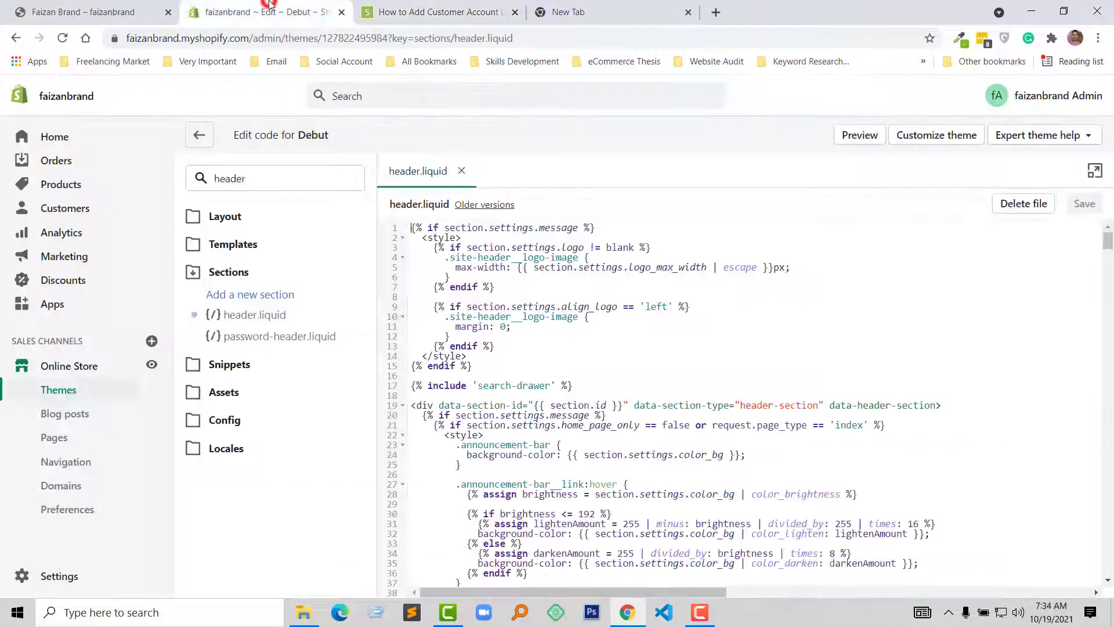
{"action": "left_click", "coordinate": [839, 288]}
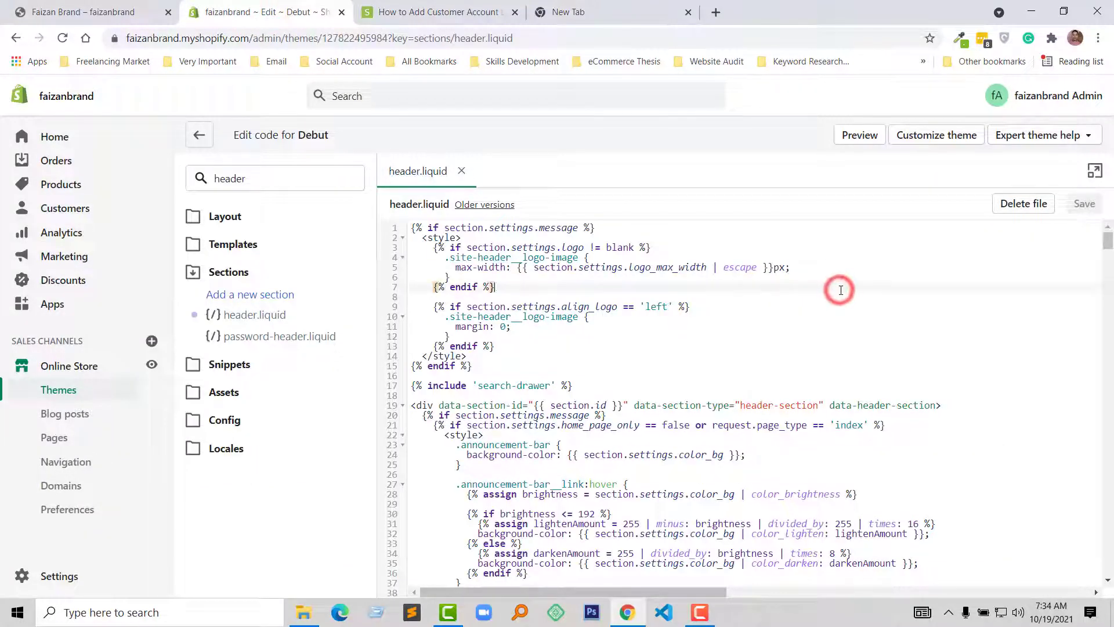
{"action": "key", "text": "ctrl+f"}
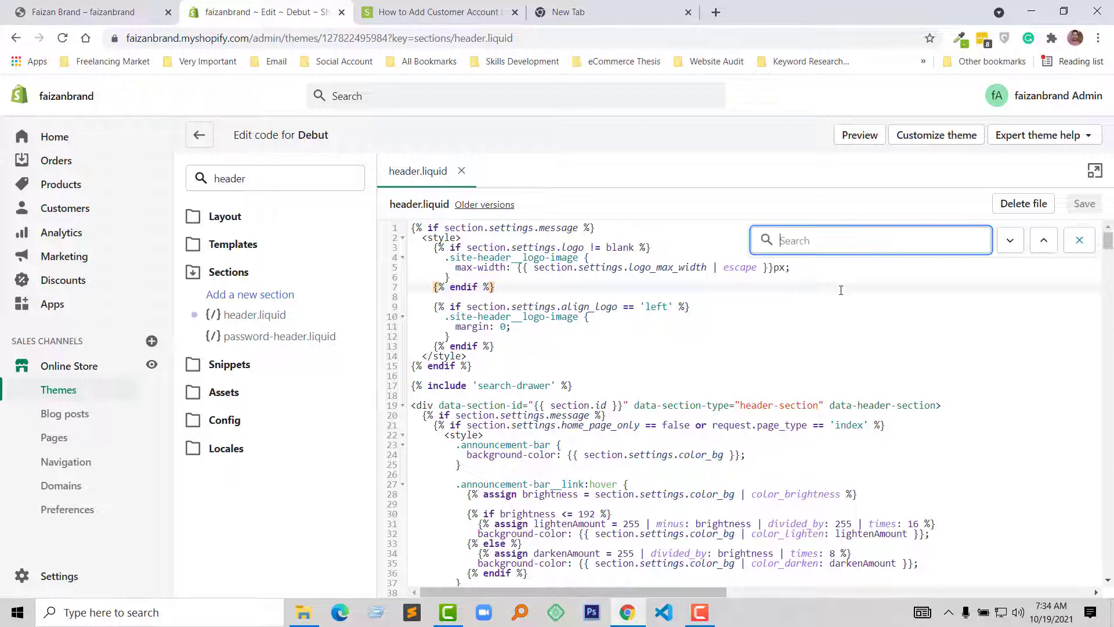
{"action": "type", "text": "header__cart"}
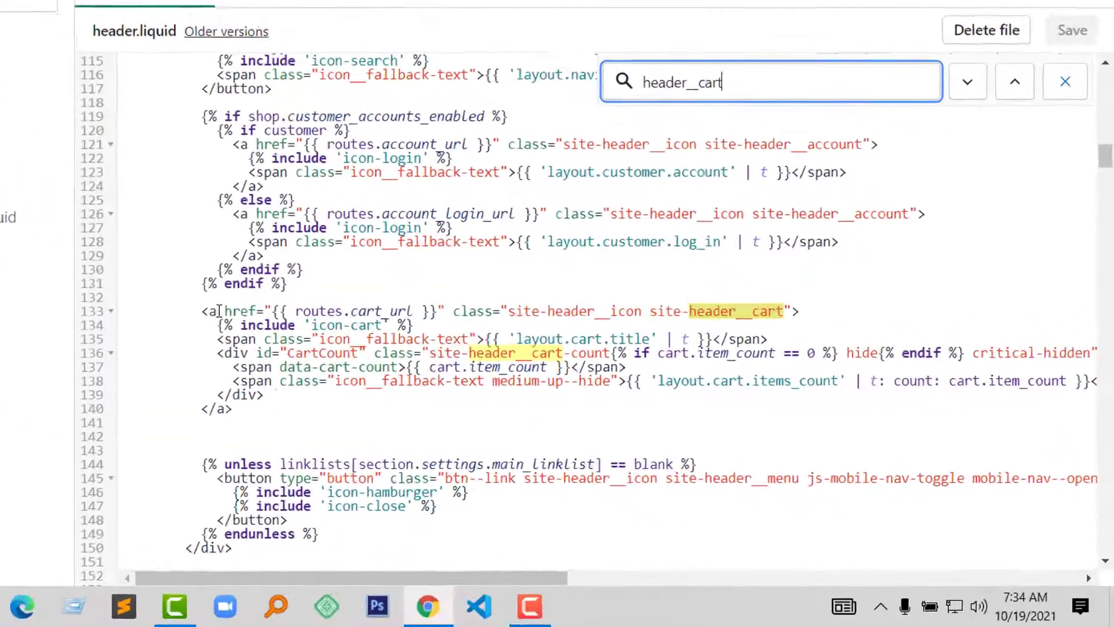
Insert blank lines above and below the cart link on line 133
{"action": "left_click", "coordinate": [472, 404]}
{"action": "left_click", "coordinate": [182, 394]}
{"action": "left_click", "coordinate": [256, 273]}
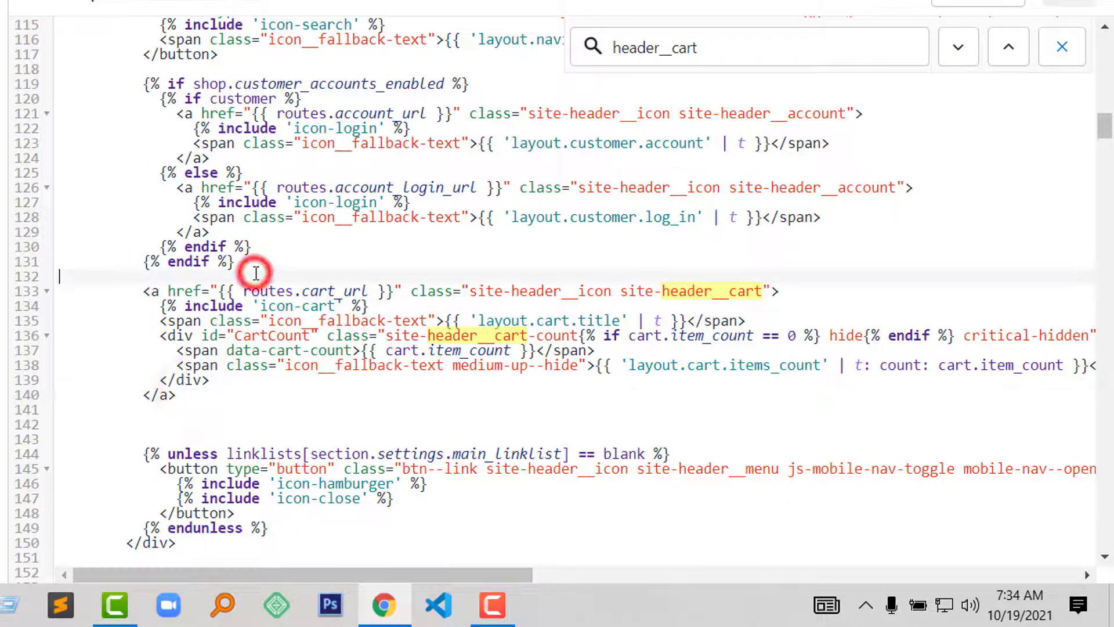
{"action": "key", "text": "Return"}
{"action": "key", "text": "Return"}
{"action": "left_click", "coordinate": [202, 436]}
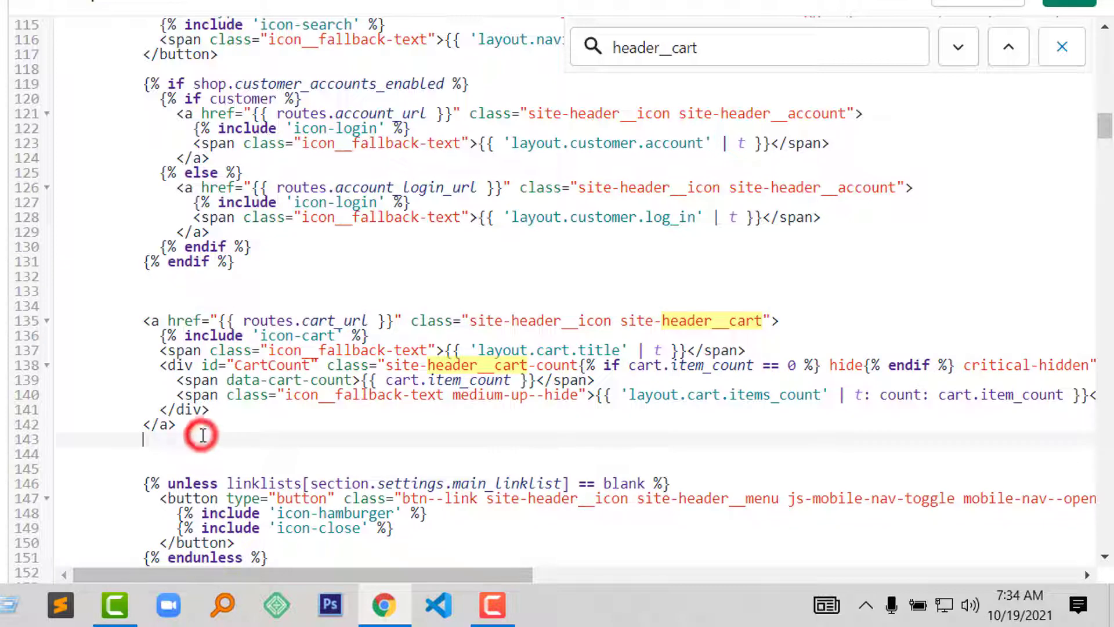
{"action": "key", "text": "Return"}
{"action": "left_click", "coordinate": [220, 293]}
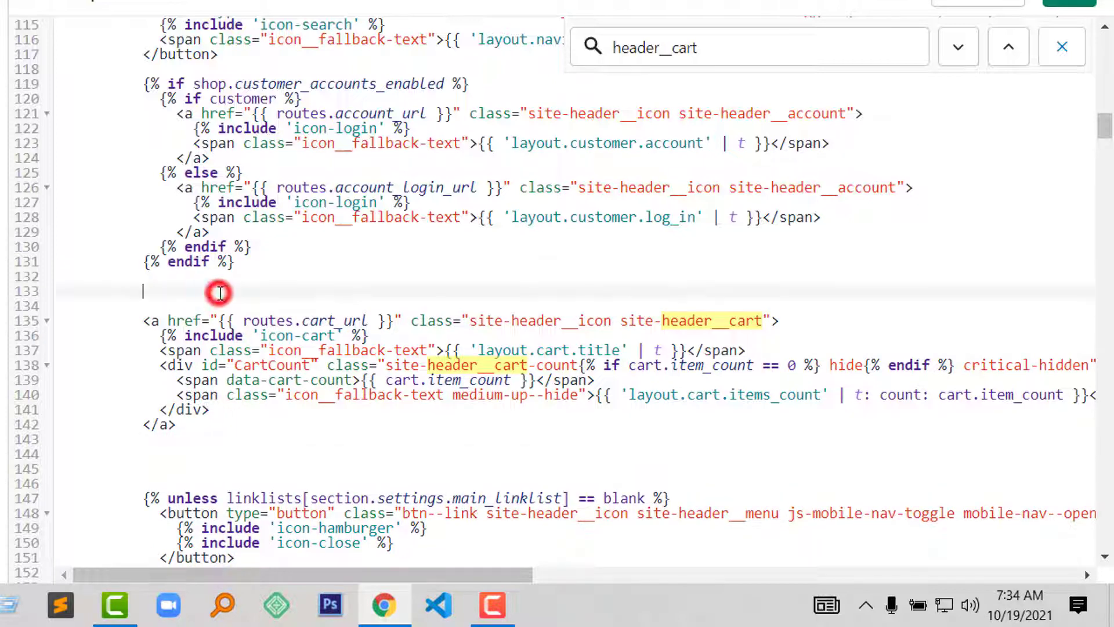
{"action": "key", "text": "Return"}
{"action": "key", "text": "Return"}
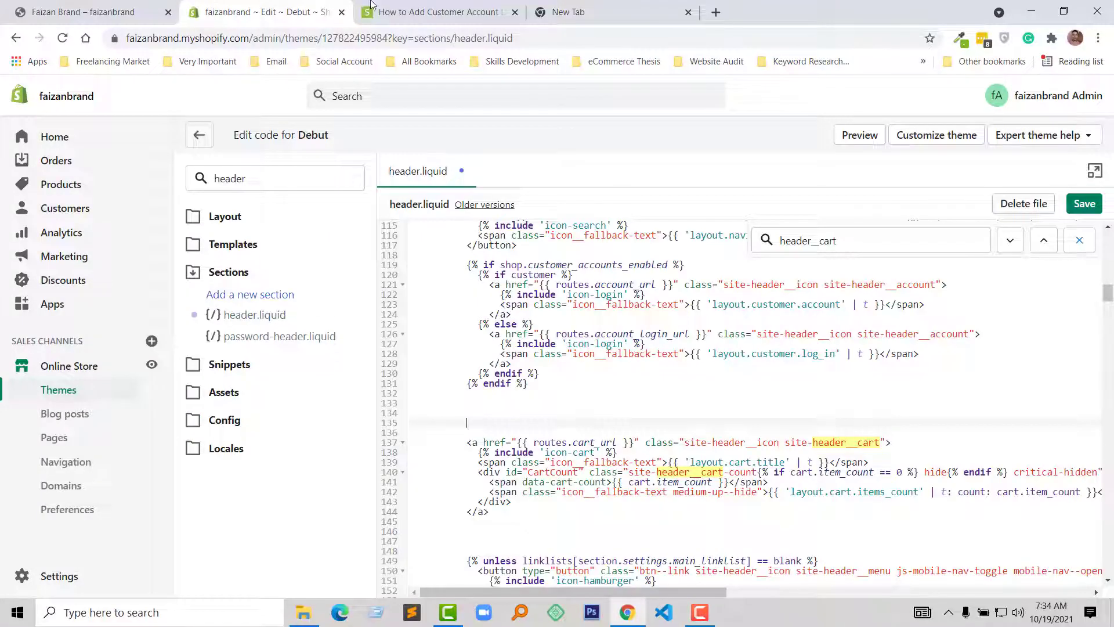
Copy the three-line login link code from the tutorial article
{"action": "left_click", "coordinate": [386, 11]}
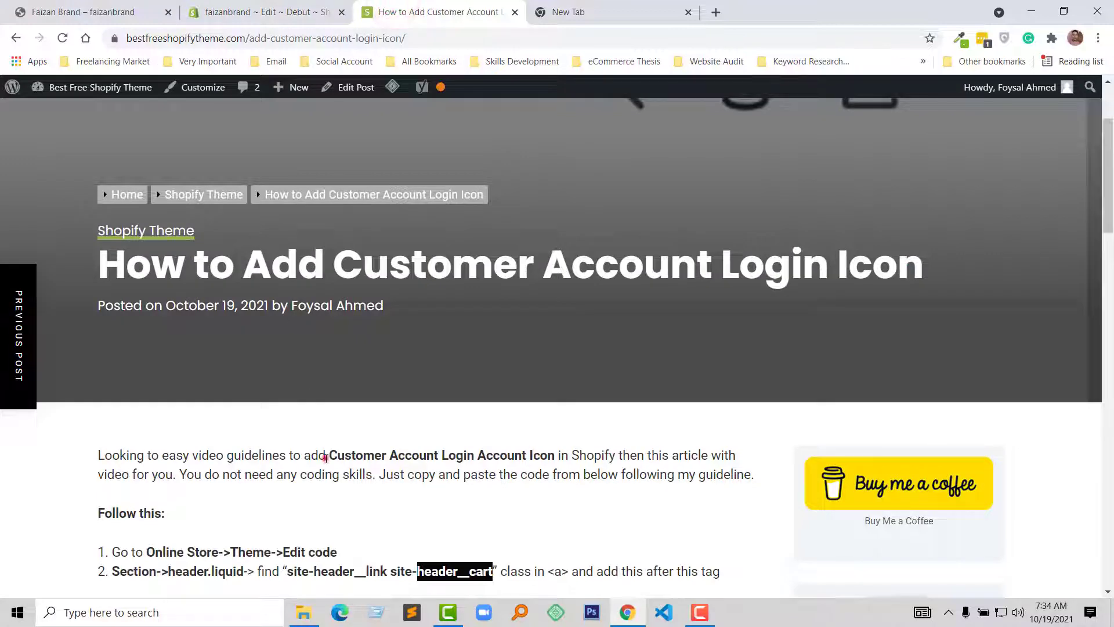
{"action": "left_click", "coordinate": [324, 457]}
{"action": "scroll", "coordinate": [325, 455], "scroll_direction": "down", "scroll_amount": 3}
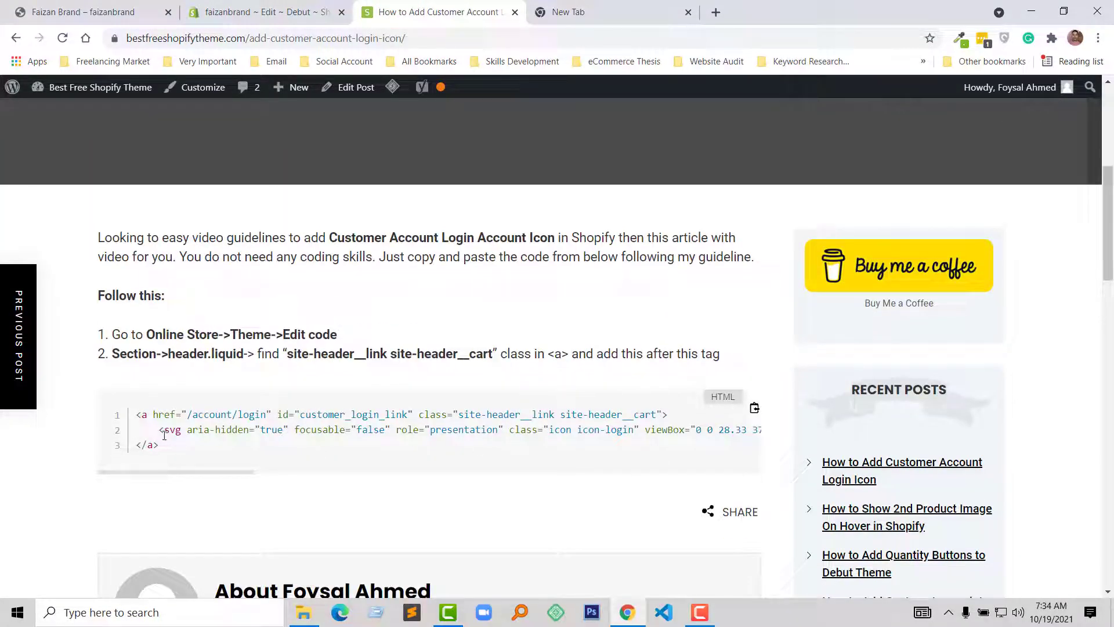
{"action": "left_click_drag", "start_coordinate": [164, 446], "coordinate": [139, 415]}
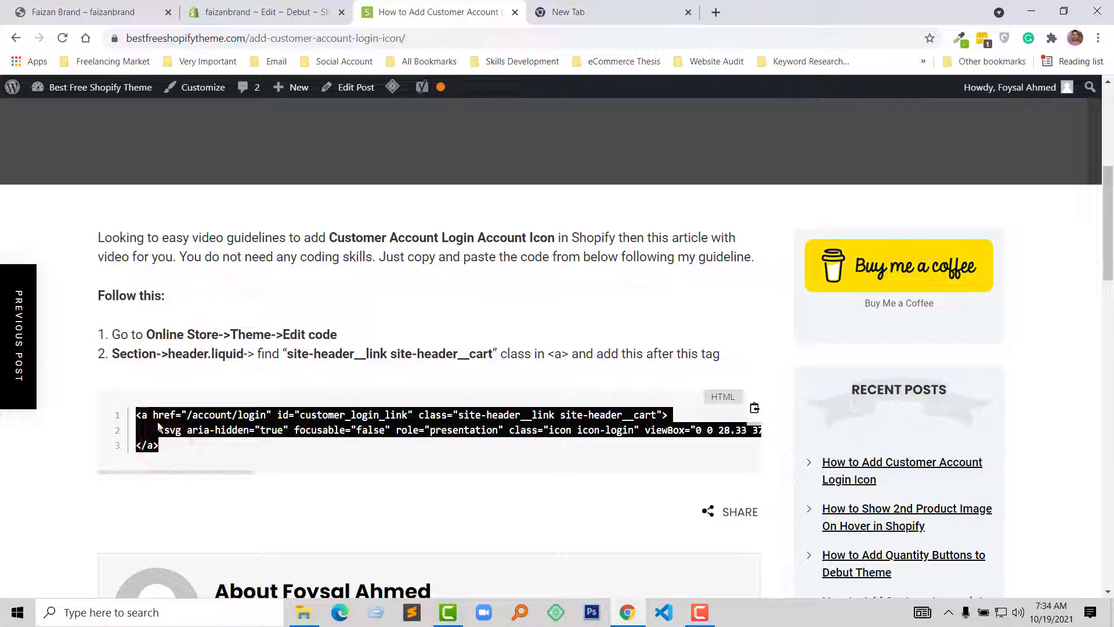
{"action": "right_click", "coordinate": [159, 427]}
{"action": "left_click", "coordinate": [174, 428]}
Paste the login link above the cart link, indent its SVG lines twice, and save header.liquid
{"action": "left_click", "coordinate": [274, 12]}
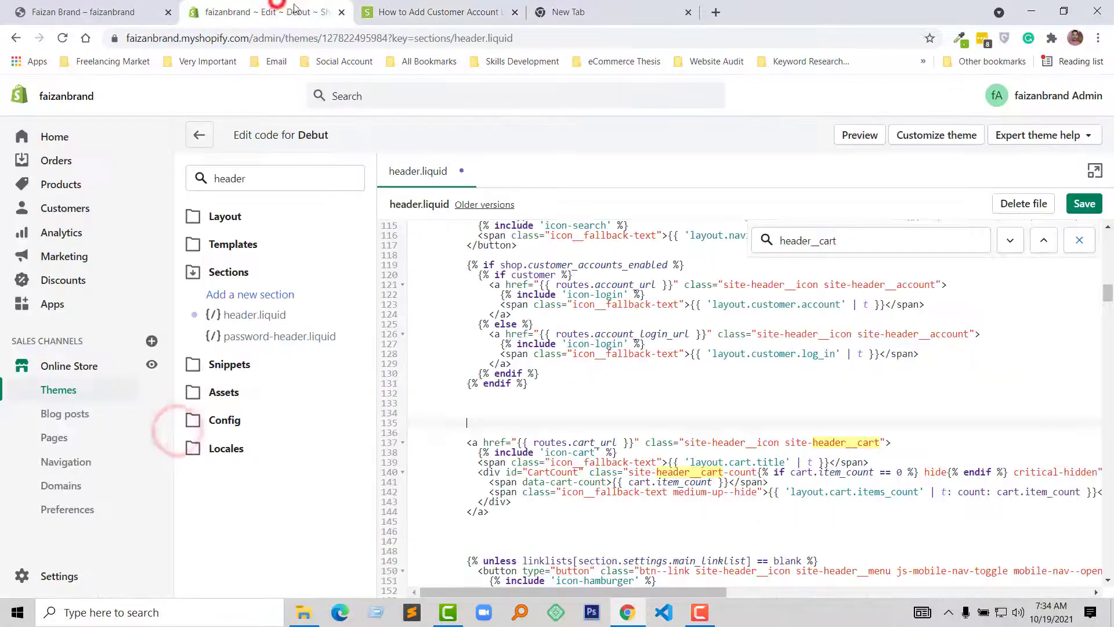
{"action": "left_click", "coordinate": [494, 416]}
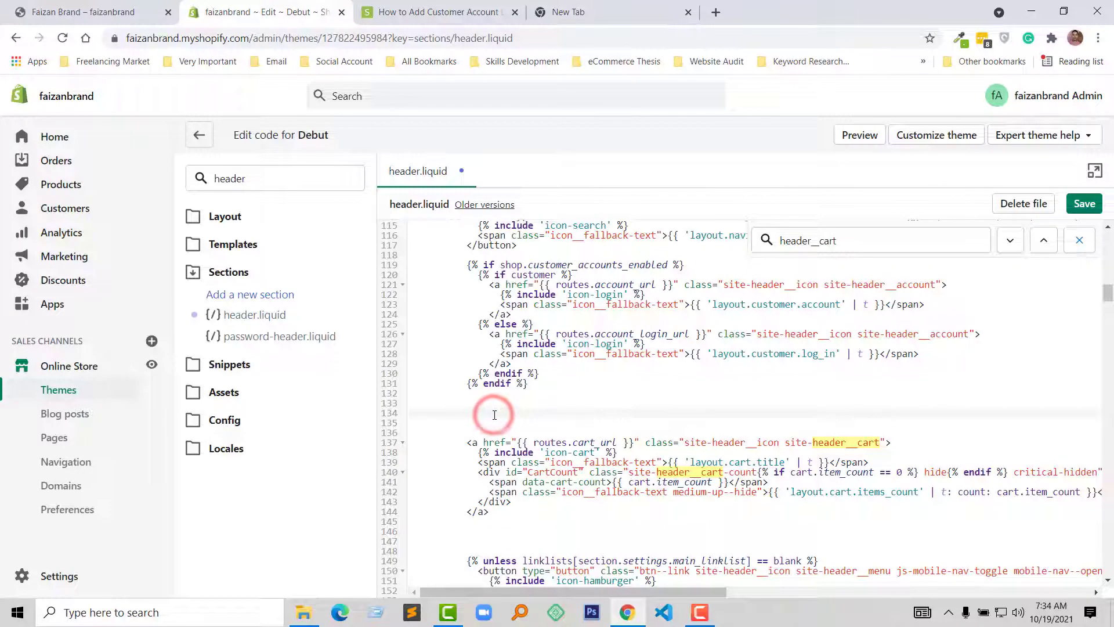
{"action": "key", "text": "ctrl+v"}
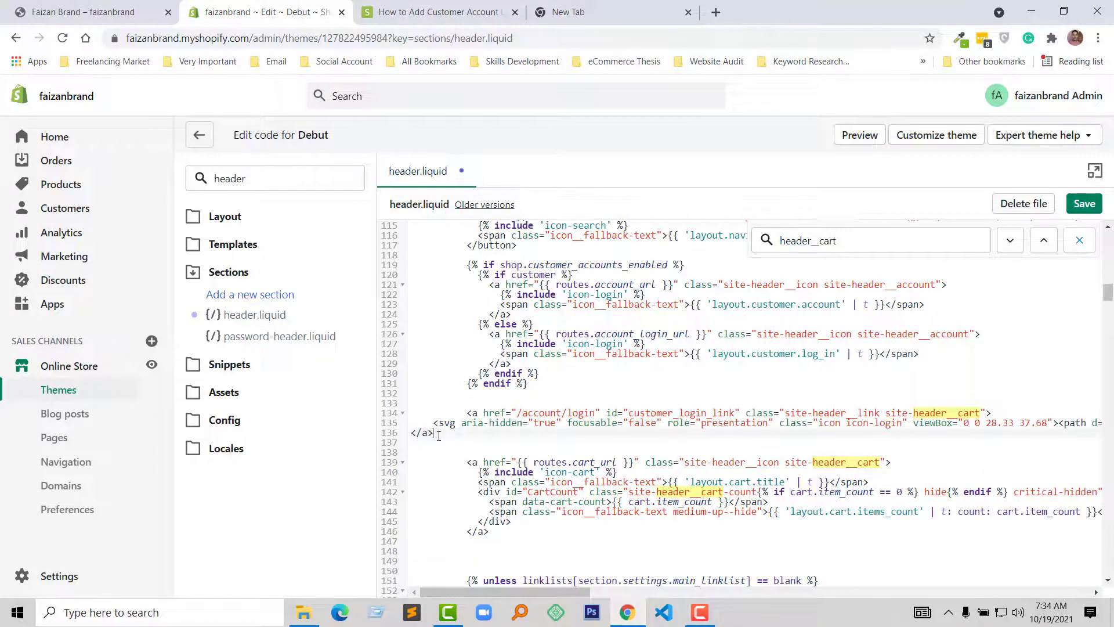
{"action": "left_click_drag", "start_coordinate": [438, 433], "coordinate": [433, 422]}
{"action": "key", "text": "Tab"}
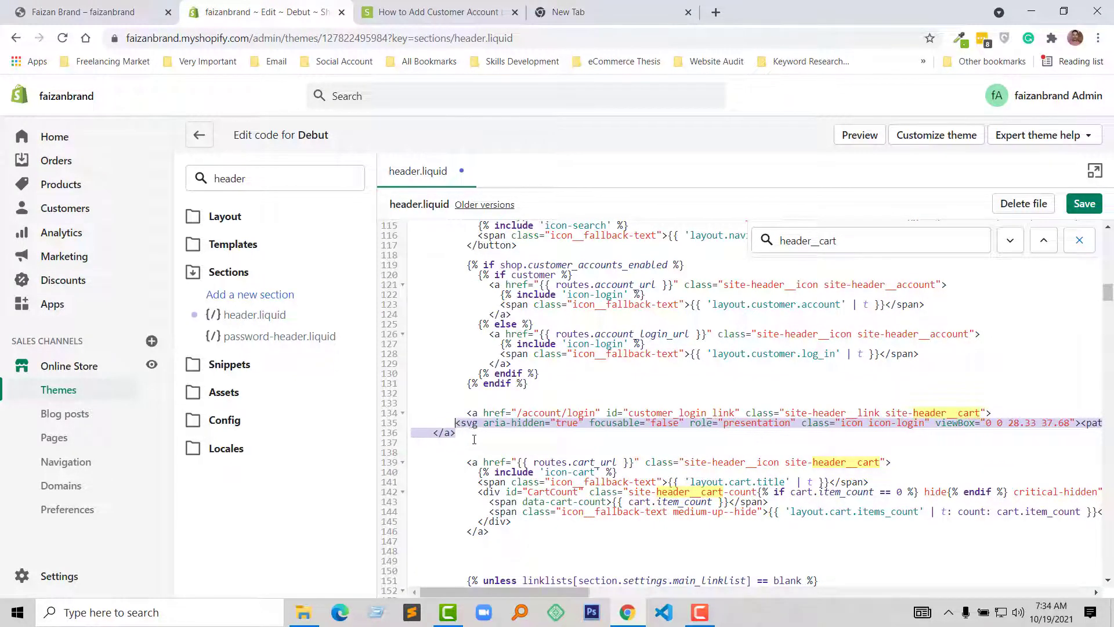
{"action": "key", "text": "Tab"}
{"action": "key", "text": "Tab"}
{"action": "key", "text": "Tab"}
{"action": "left_click", "coordinate": [506, 436]}
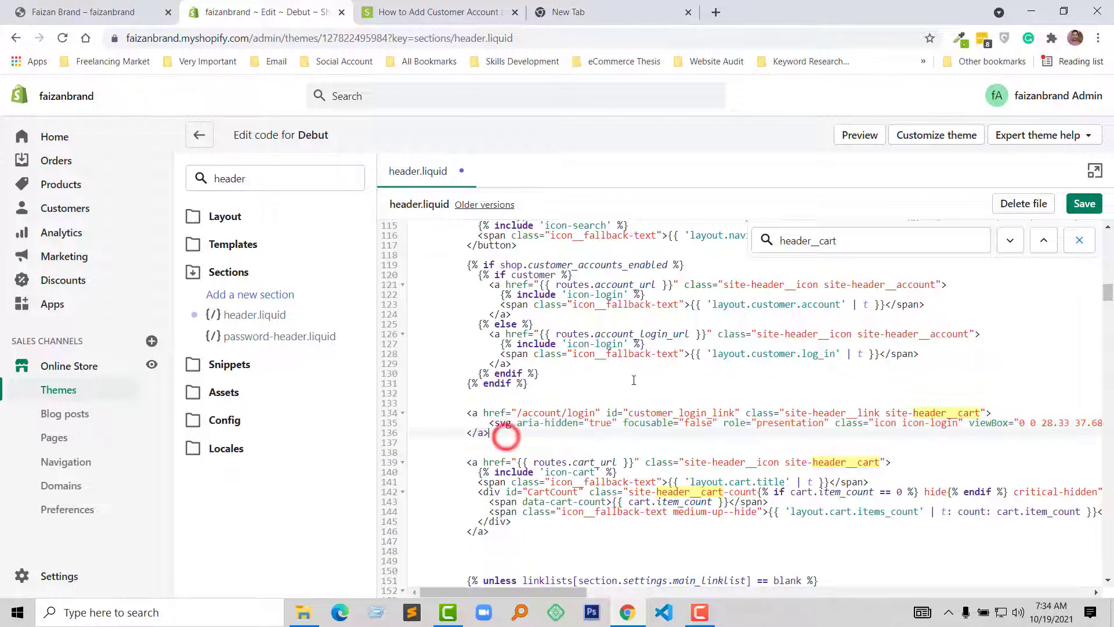
{"action": "left_click", "coordinate": [1085, 209]}
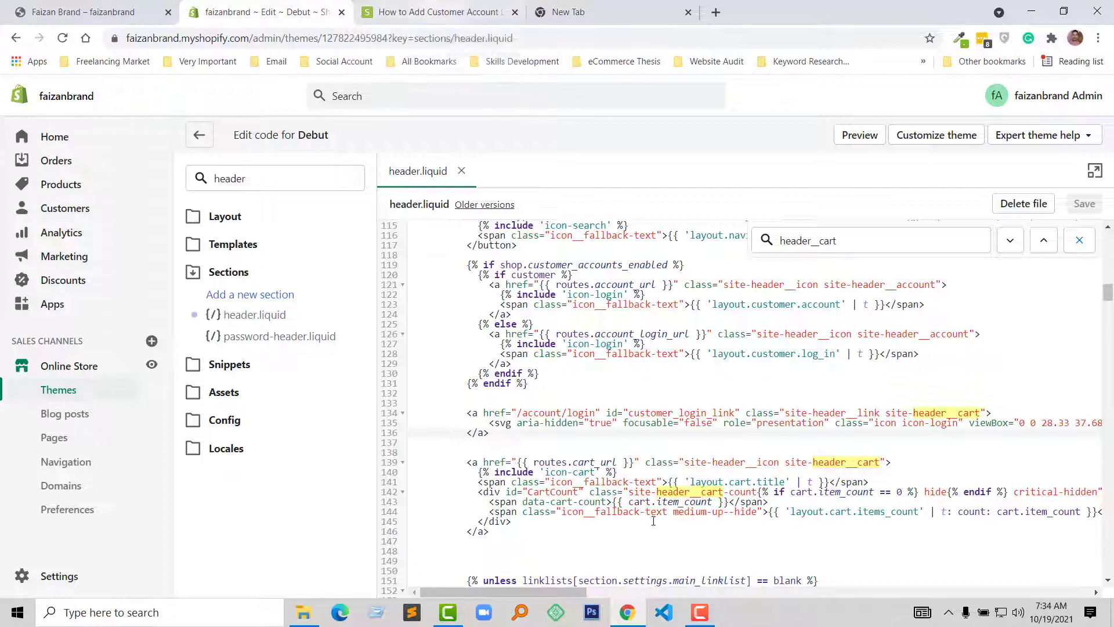
{"action": "left_click", "coordinate": [536, 535]}
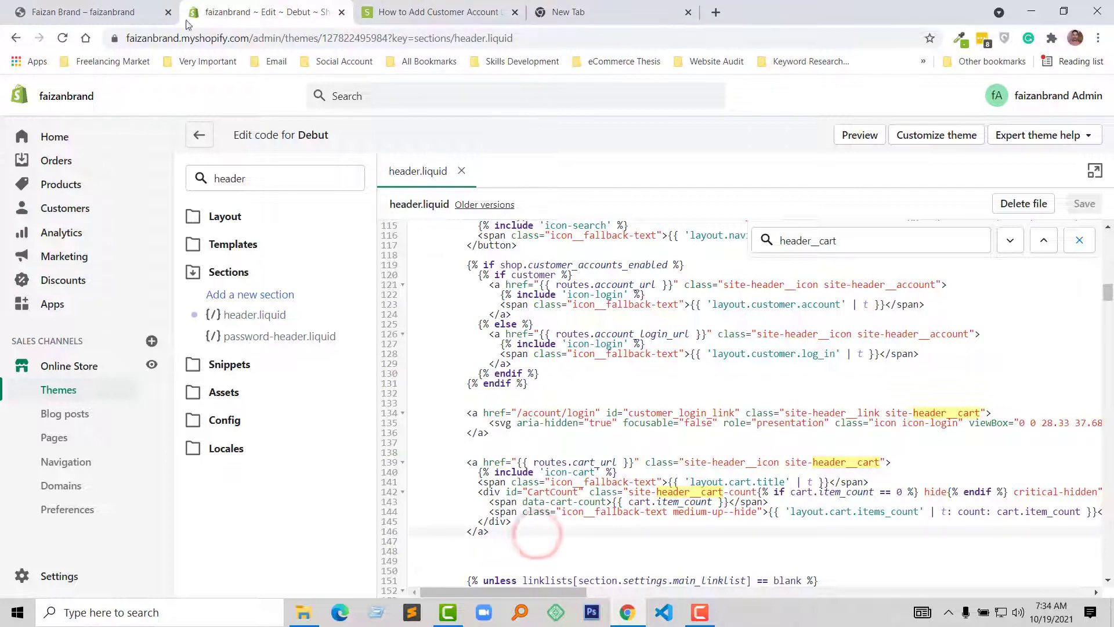
Reload the storefront to confirm the account icon, then go to the tutorial blog's home page
{"action": "left_click", "coordinate": [86, 7]}
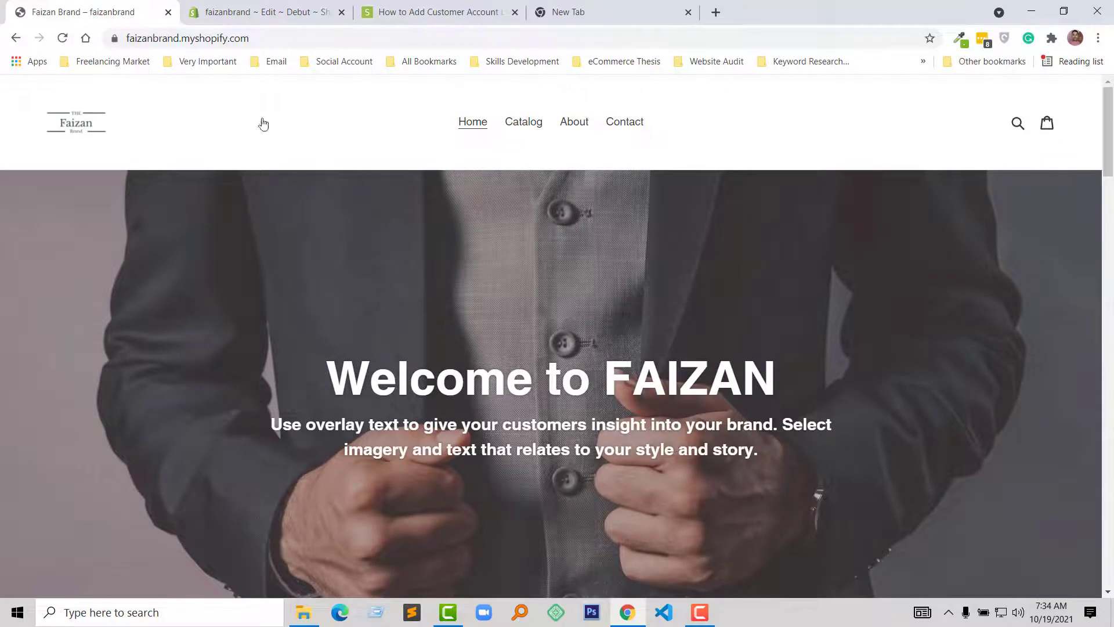
{"action": "left_click", "coordinate": [62, 40]}
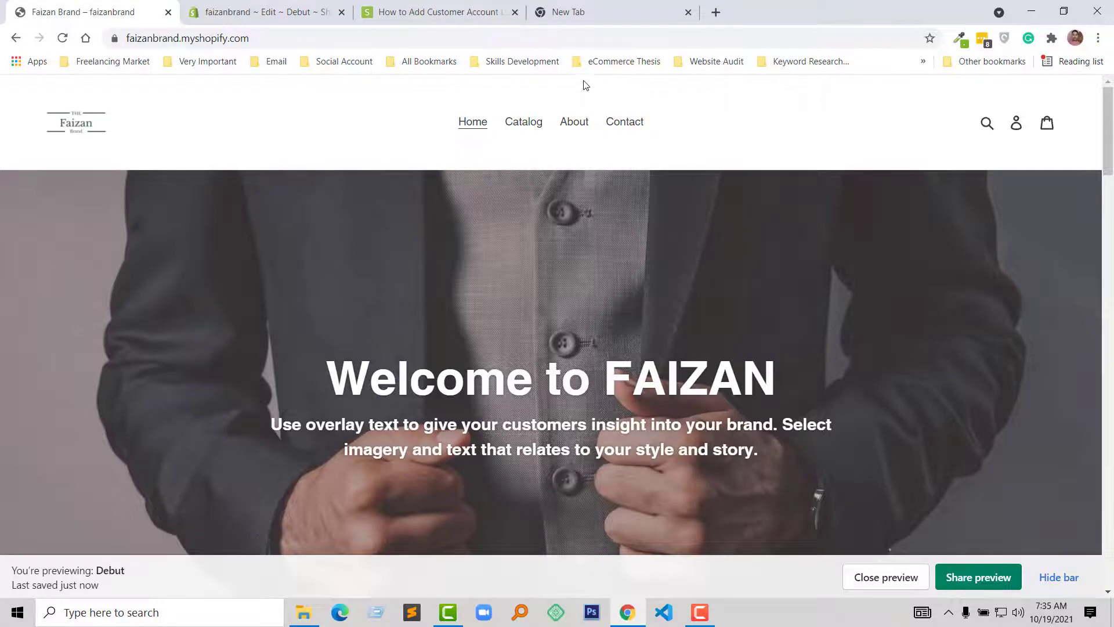
{"action": "left_click", "coordinate": [474, 13]}
{"action": "scroll", "coordinate": [217, 151], "scroll_direction": "up", "scroll_amount": 5}
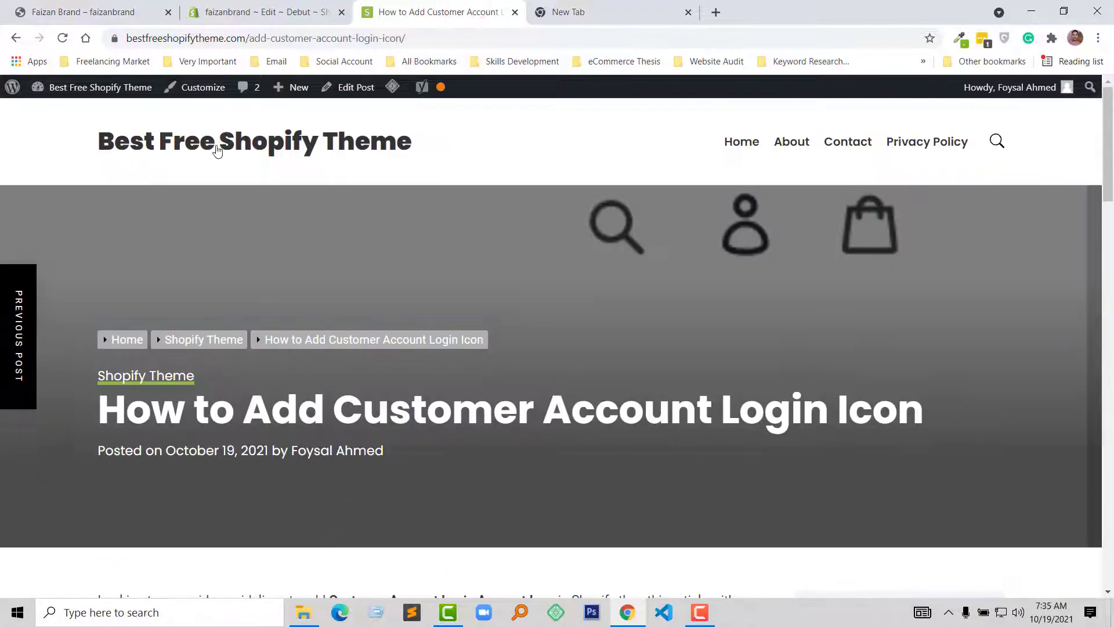
{"action": "left_click", "coordinate": [239, 131]}
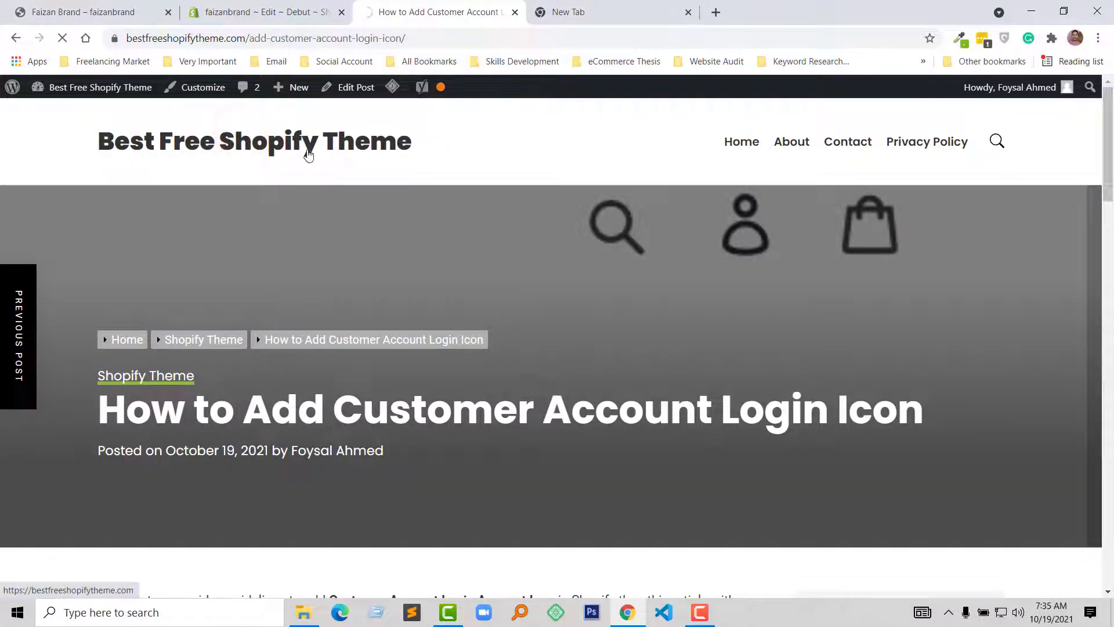